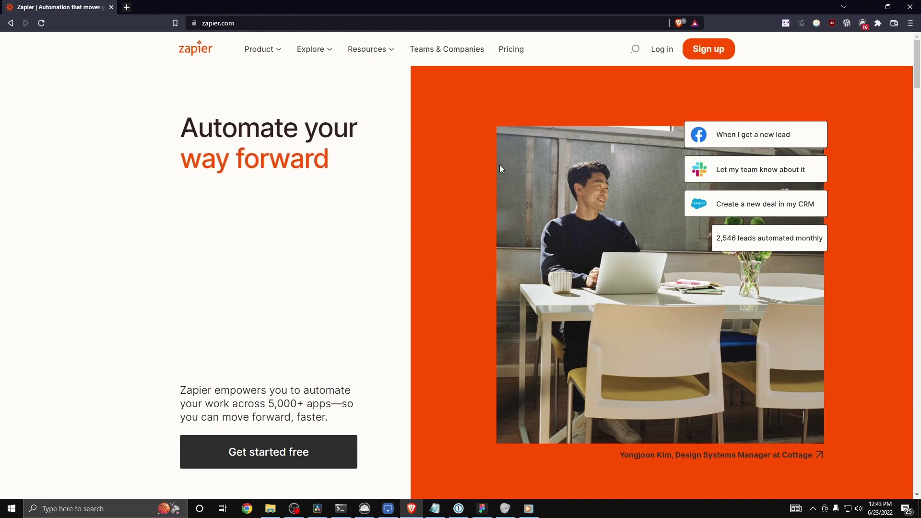
Sign up for a Zapier account with a work e-mail address and a password.
left_click(709, 48)
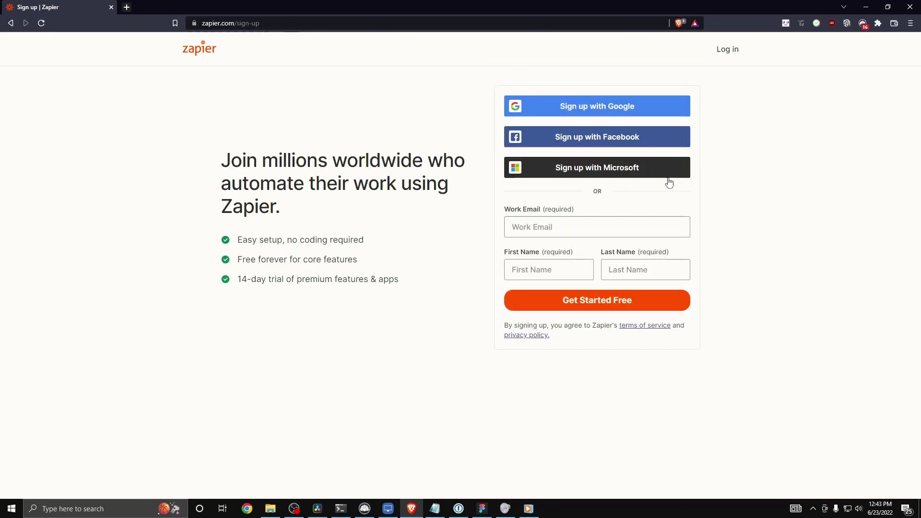
left_click(564, 231)
left_click(754, 242)
left_click(553, 228)
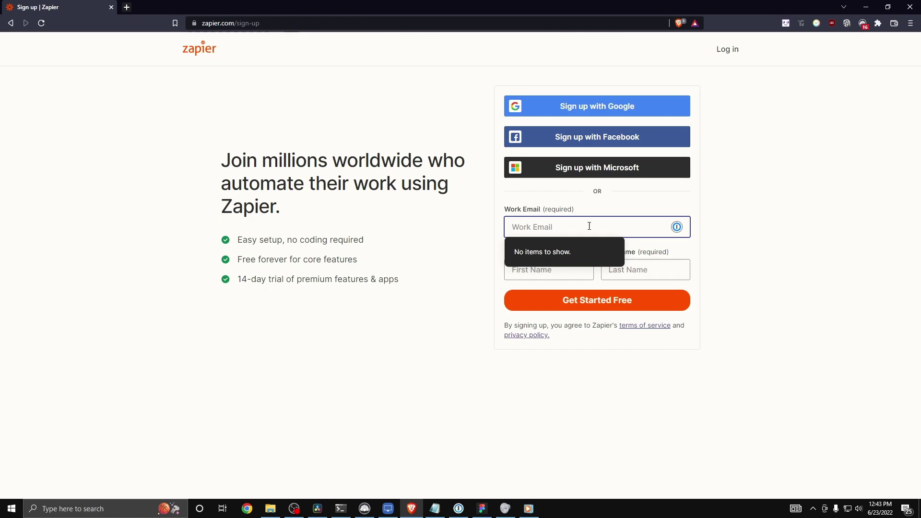
key("ctrl+v")
key("Return")
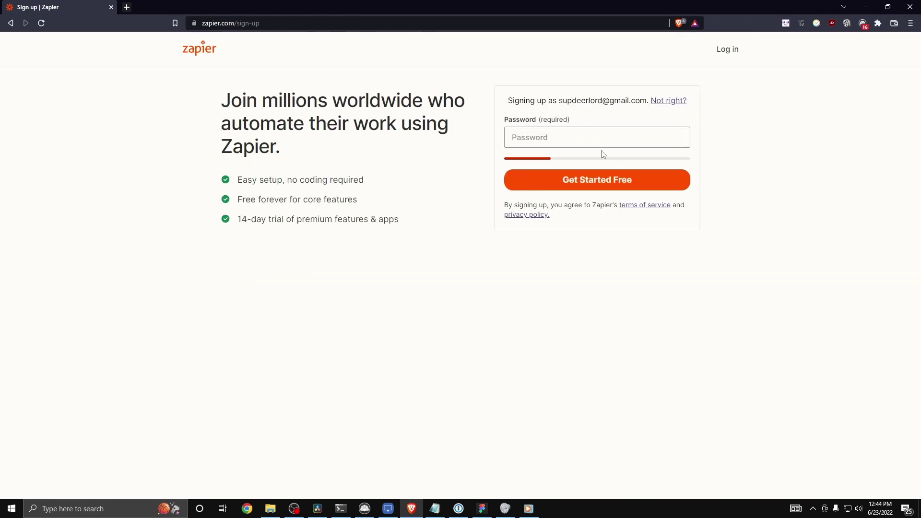
key("ctrl+v")
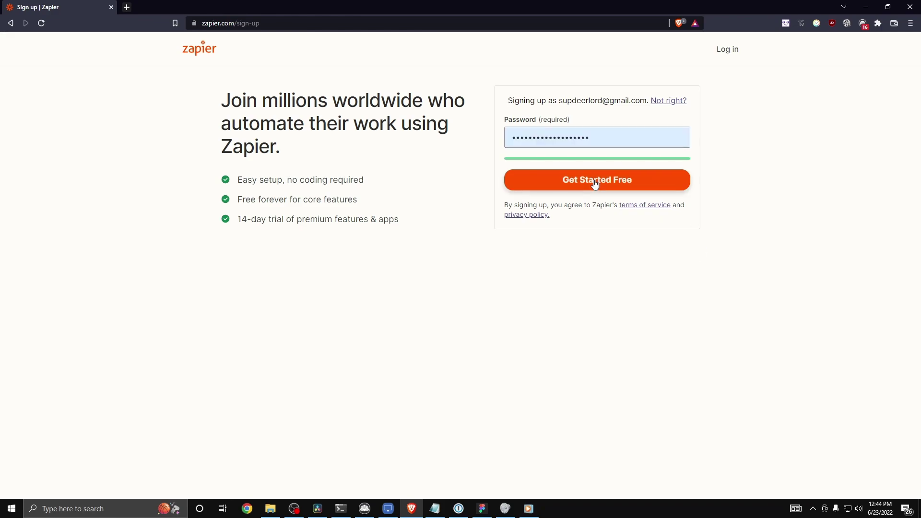
left_click(617, 185)
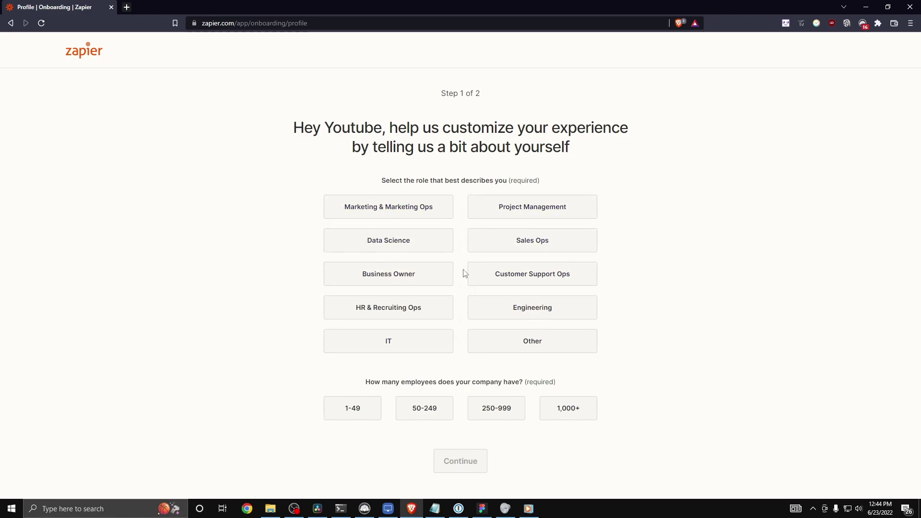
Set the onboarding role to Data Science and company size to 1-49 employees.
left_click(421, 247)
left_click(353, 413)
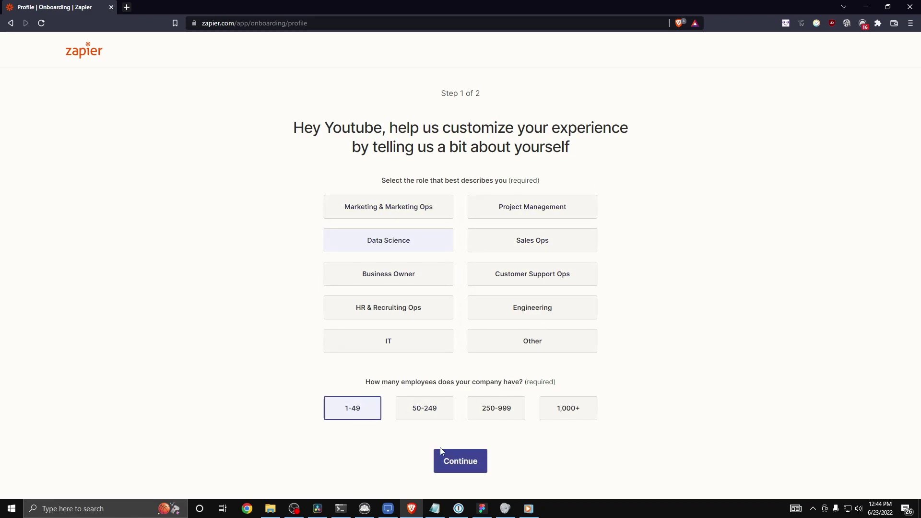
left_click(472, 463)
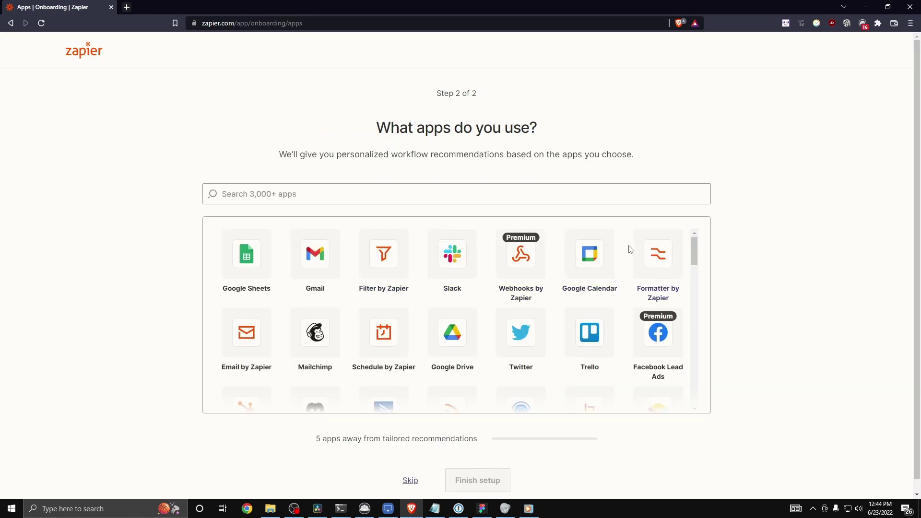
scroll(694, 250, "down", 2)
scroll(696, 248, "up", 2)
scroll(700, 247, "down", 4)
scroll(527, 268, "up", 4)
Skip the app survey and start a new Untitled Zap from the dashboard.
left_click(411, 482)
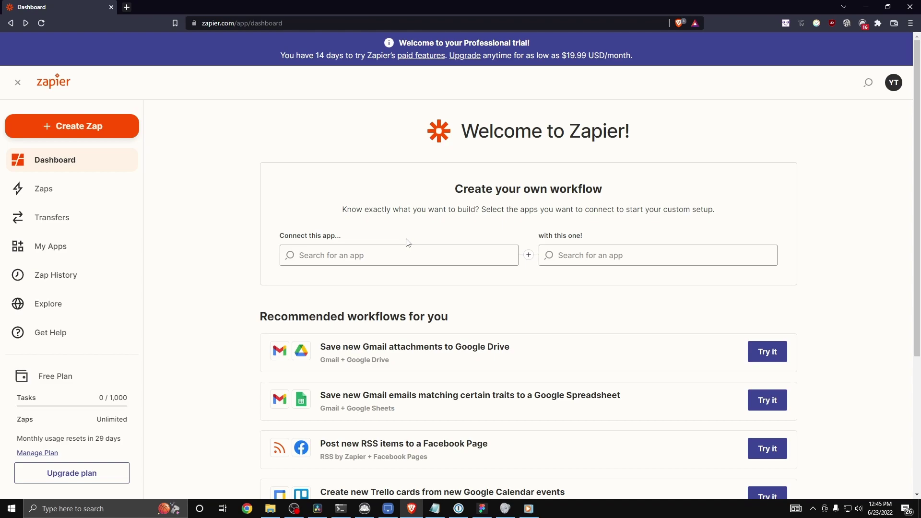
left_click(105, 133)
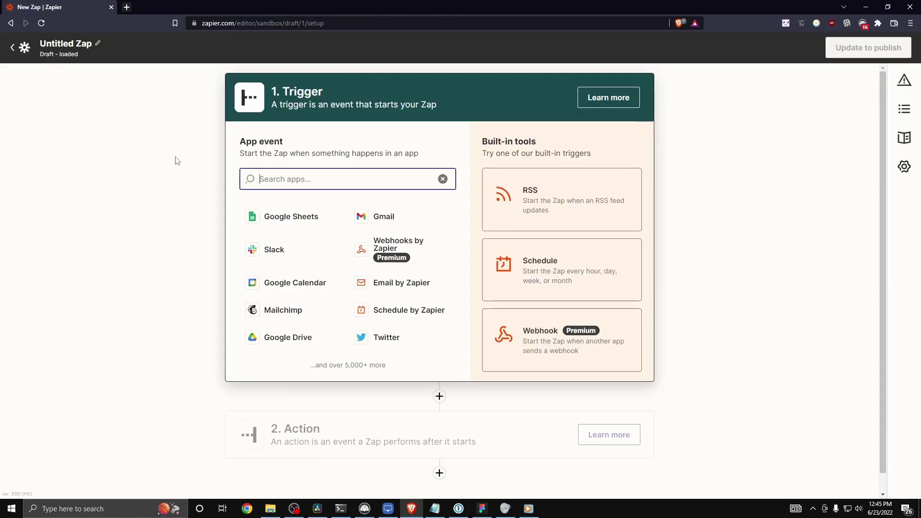
Use Gmail as the trigger app with the New Email event.
left_click(383, 219)
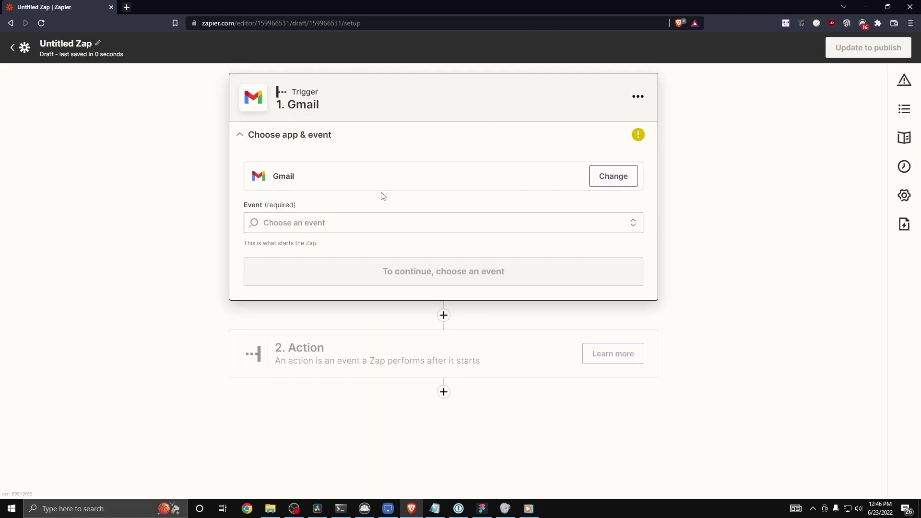
left_click(300, 220)
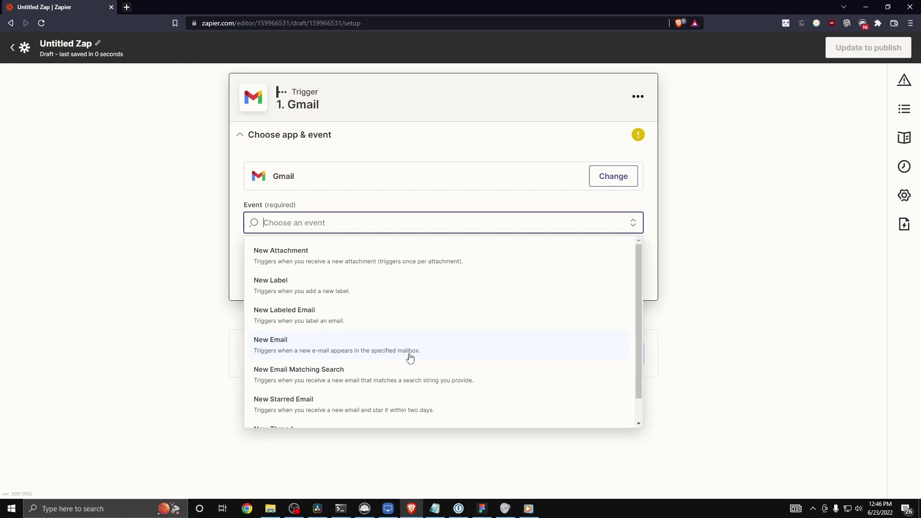
left_click(434, 355)
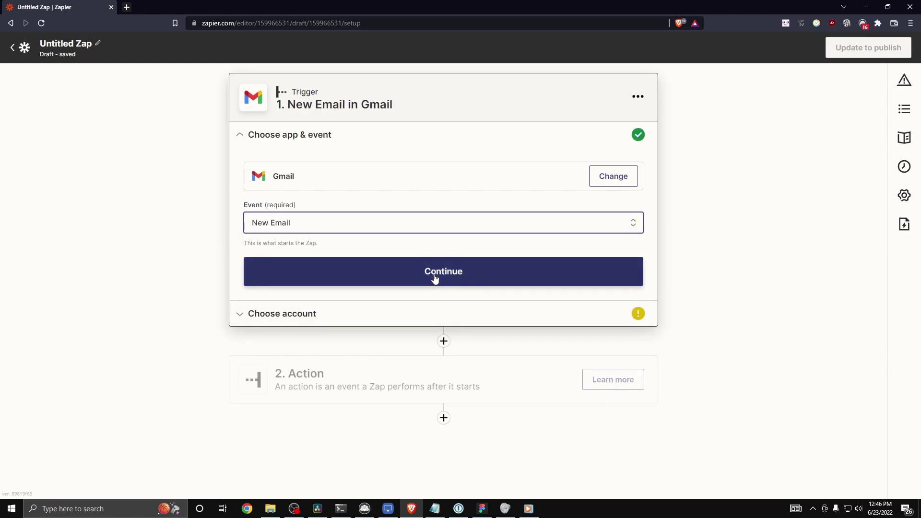
Connect the Gmail account to the Zap's trigger.
left_click(435, 278)
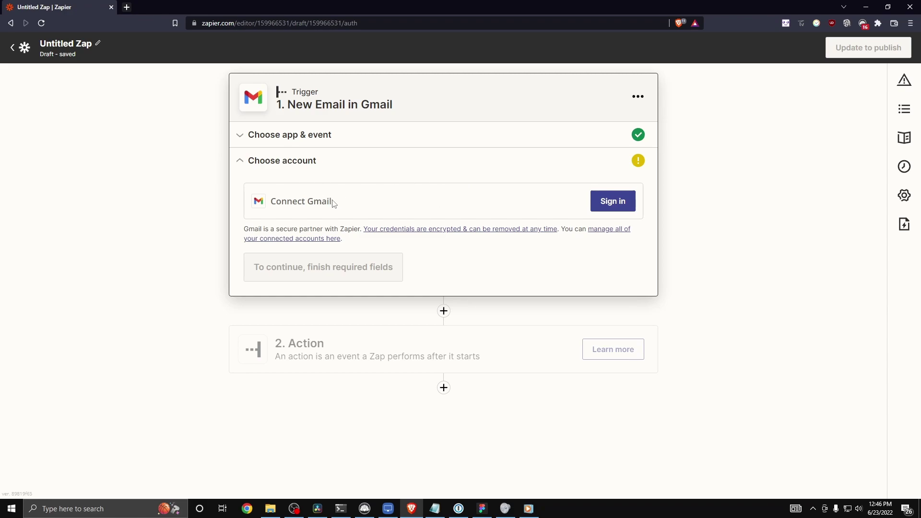
left_click(604, 203)
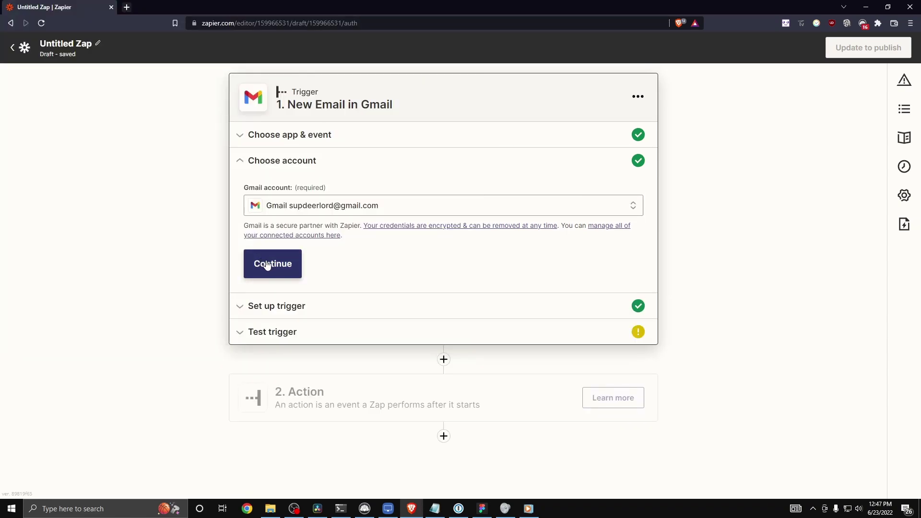
left_click(267, 265)
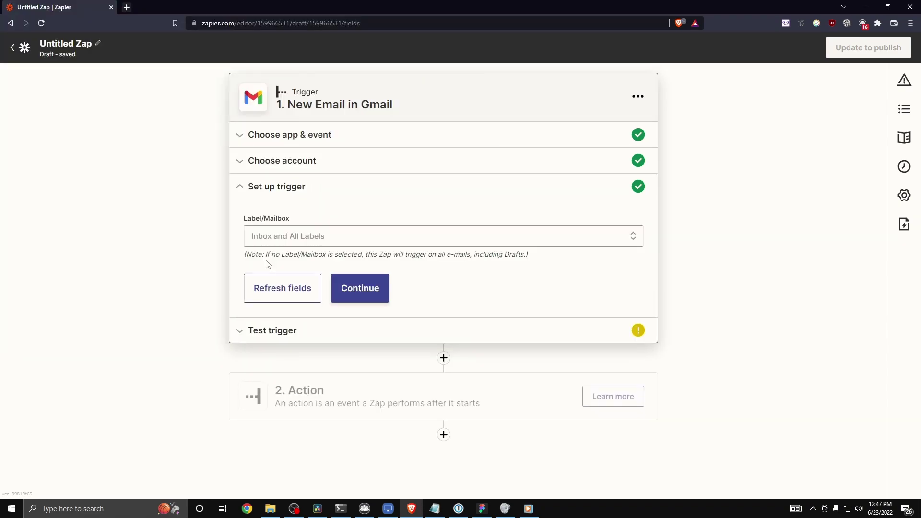
Watch the INBOX label, then test the trigger to fetch a sample email.
left_click(332, 243)
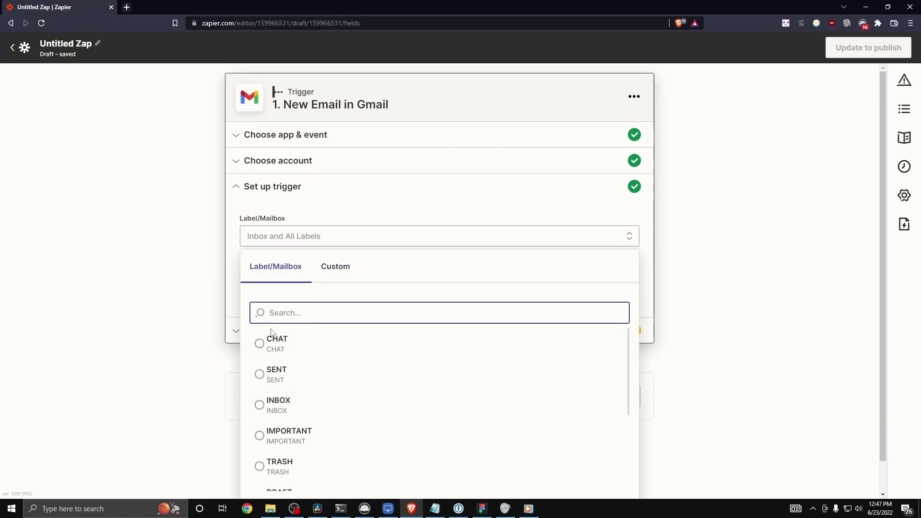
scroll(307, 353, "down", 1)
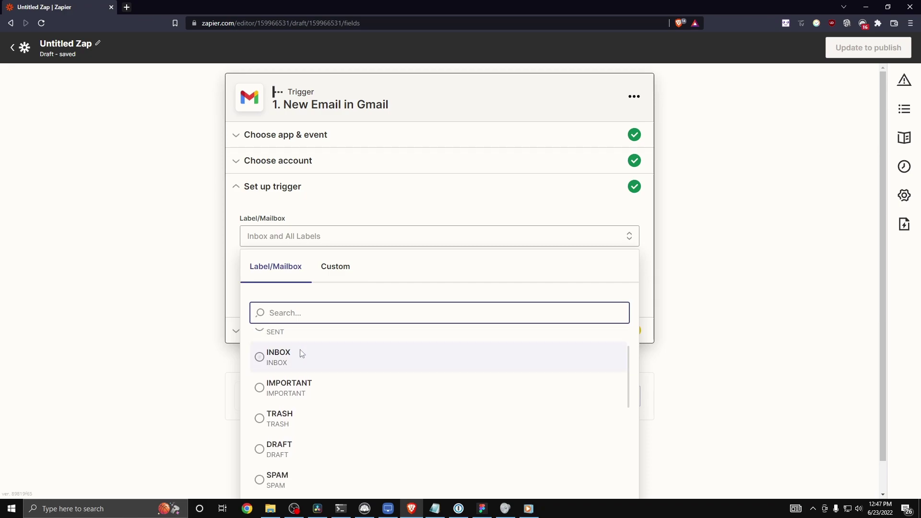
left_click(297, 355)
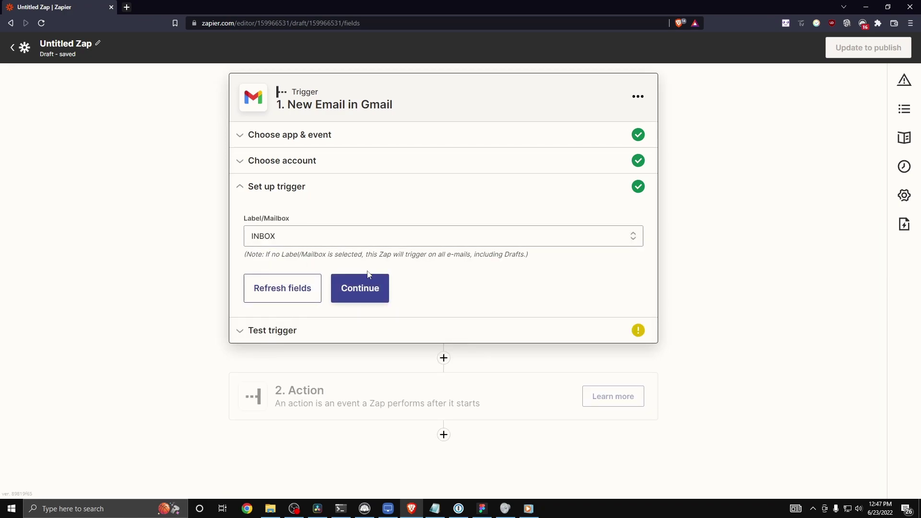
left_click(367, 289)
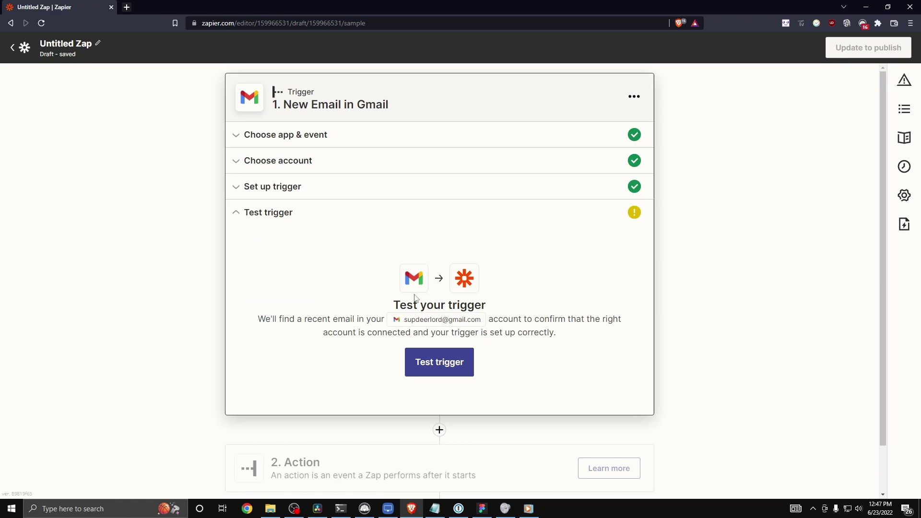
left_click(463, 368)
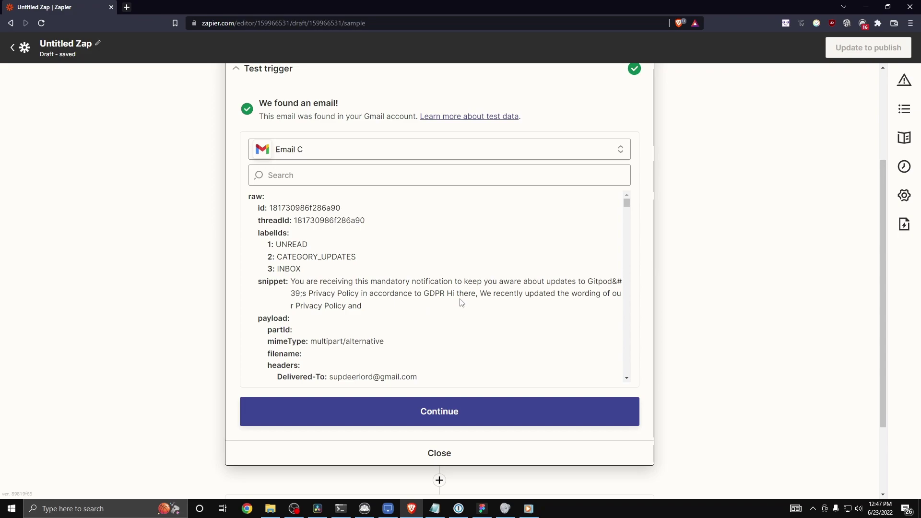
left_click(463, 412)
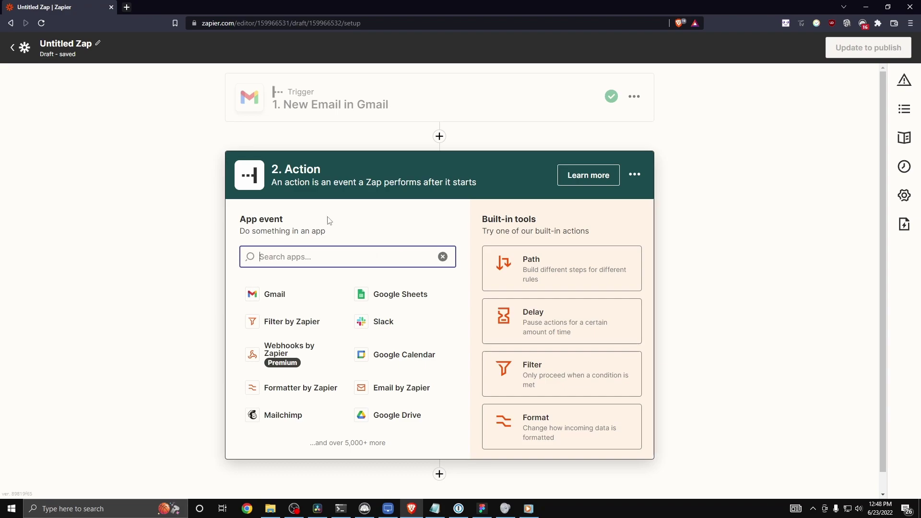
Add a Google Sheets Create Spreadsheet Row action and connect the Google Sheets account.
left_click(412, 294)
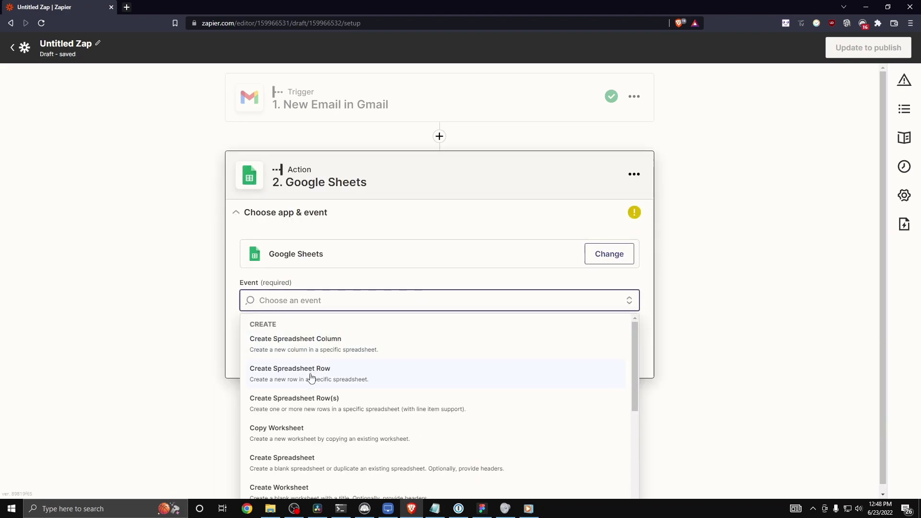
left_click(310, 378)
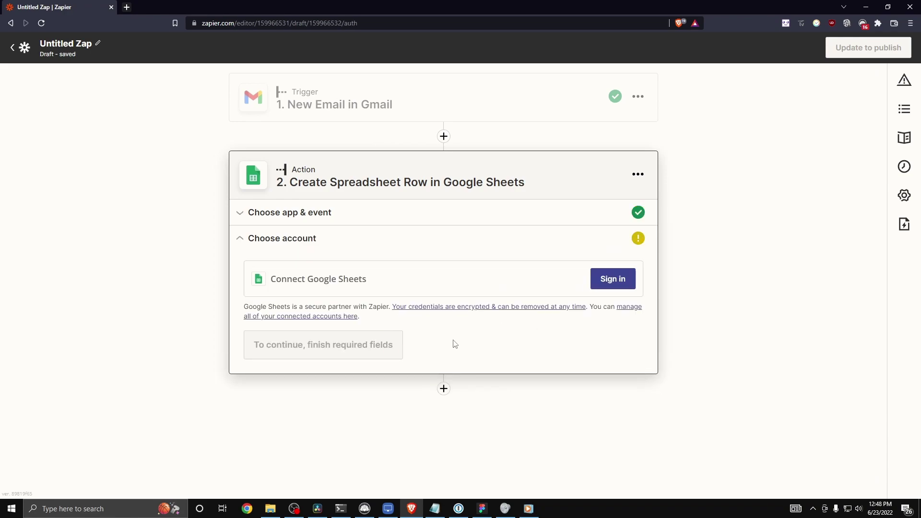
left_click(626, 283)
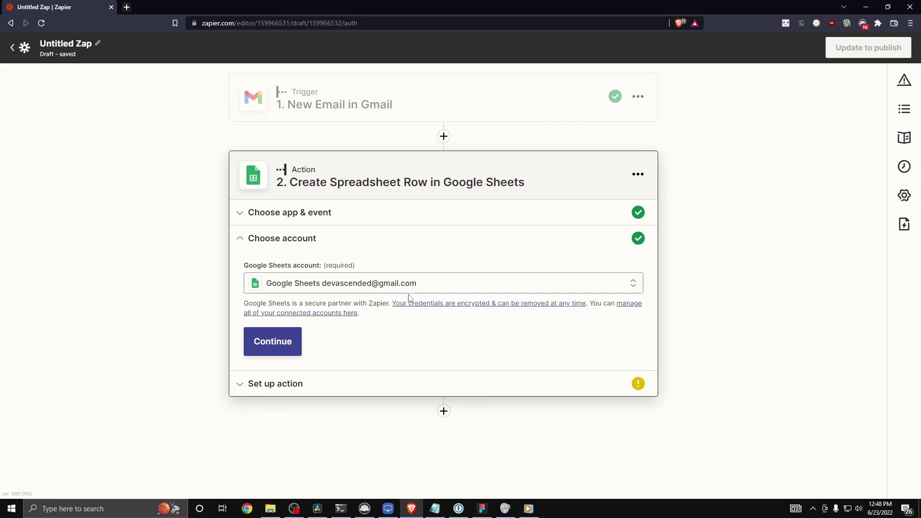
left_click(288, 356)
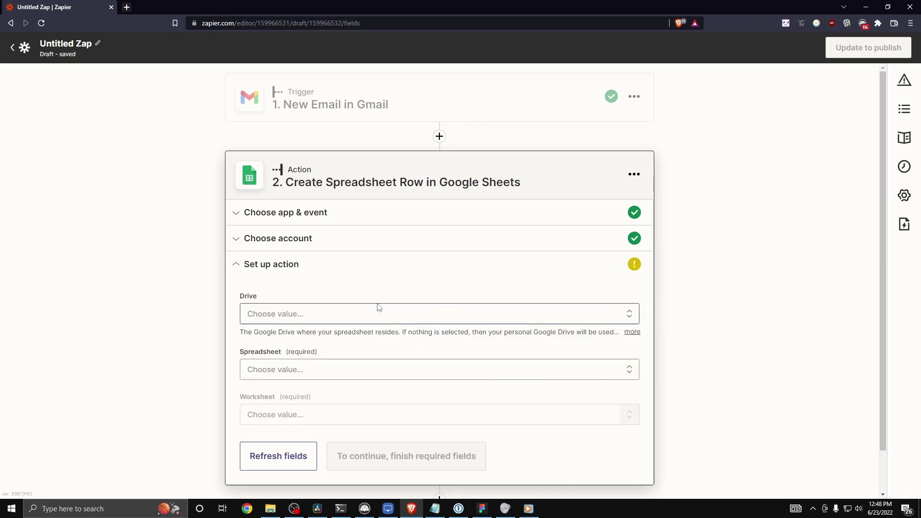
Choose My Google Drive and rename the new spreadsheet to 'Youtube Tutorial'.
left_click(304, 315)
left_click(285, 414)
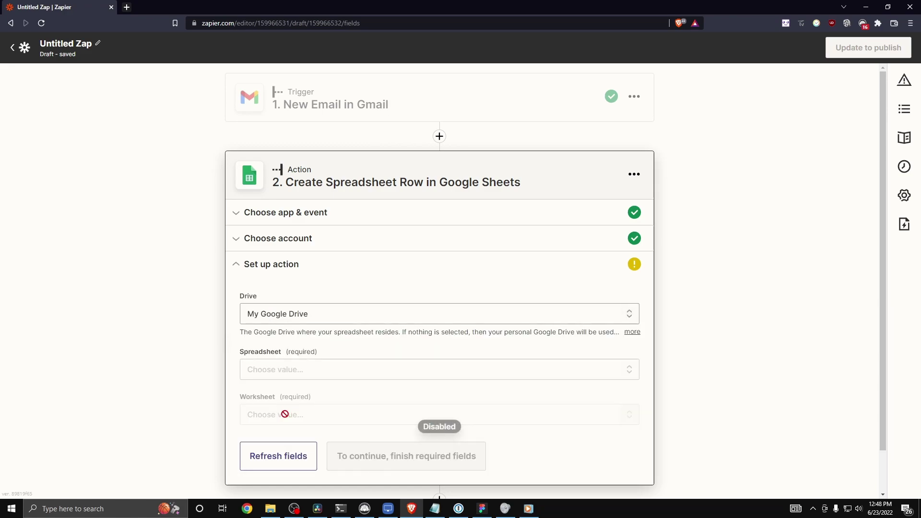
scroll(335, 374, "down", 1)
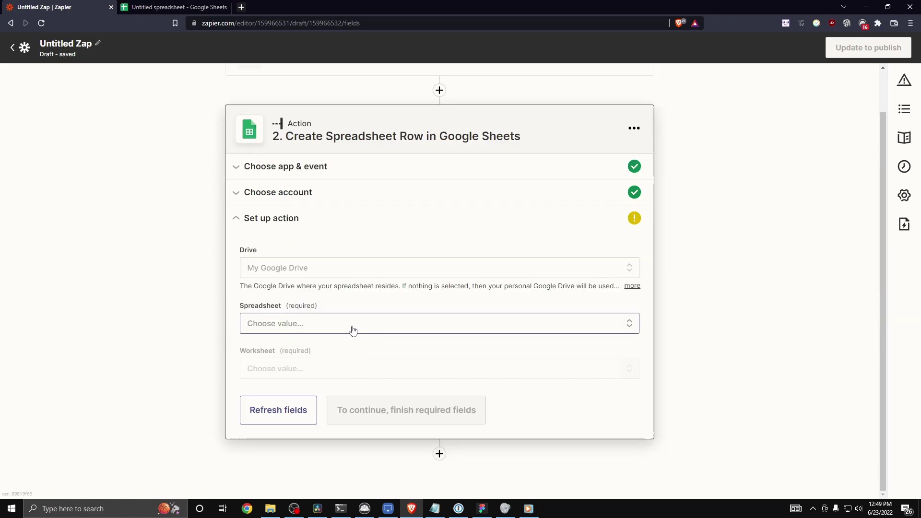
left_click(184, 5)
left_click(84, 43)
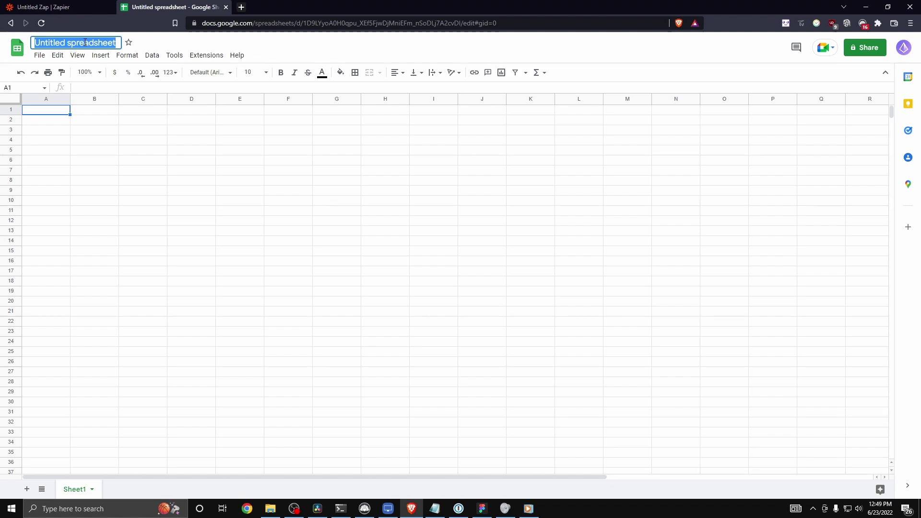
type("Youtube Tutorial")
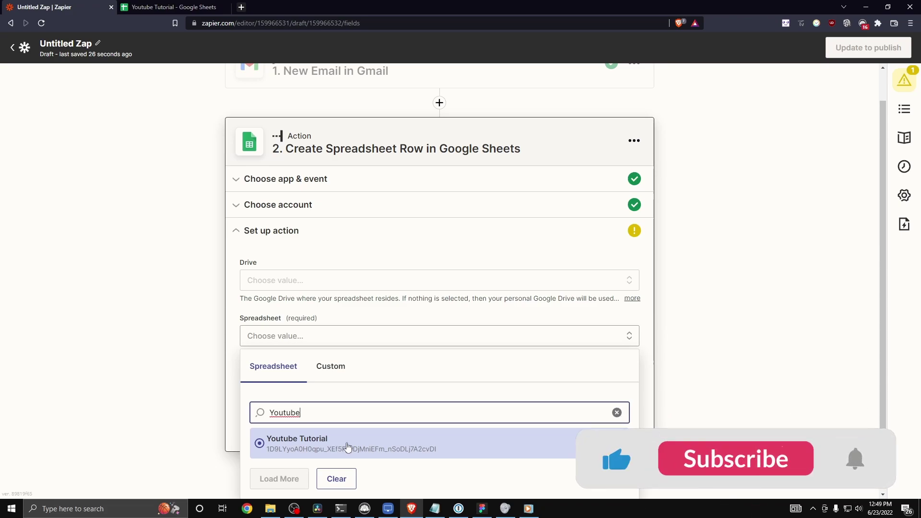
Select the Youtube Tutorial spreadsheet and the Sheet1 worksheet for the action.
left_click(335, 445)
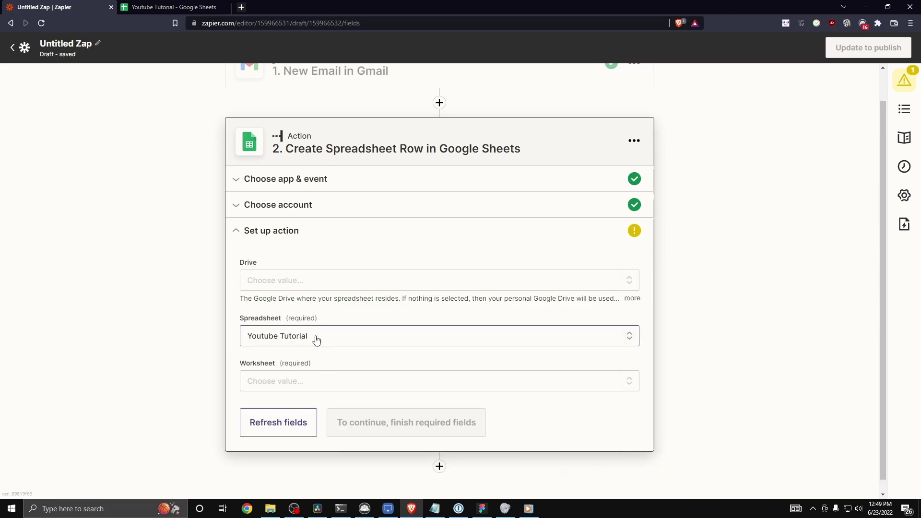
left_click(335, 382)
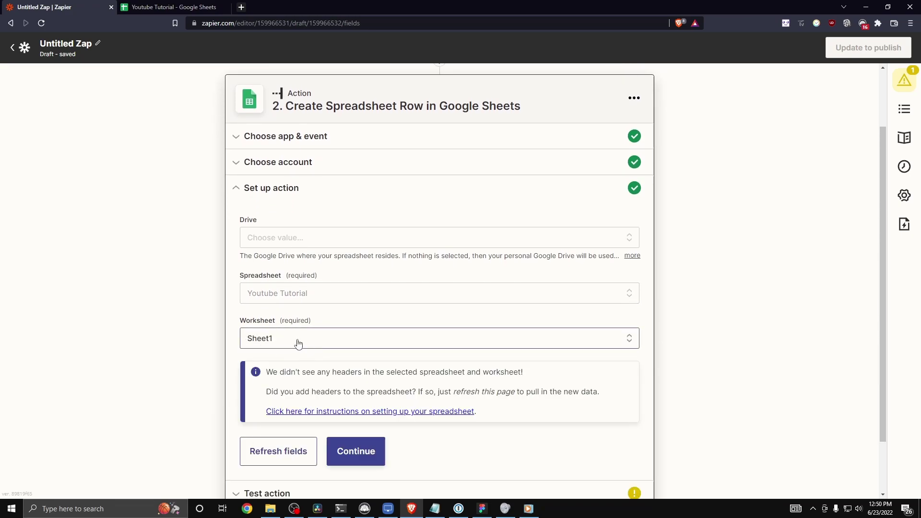
scroll(298, 346, "down", 1)
left_click_drag(311, 326, 472, 326)
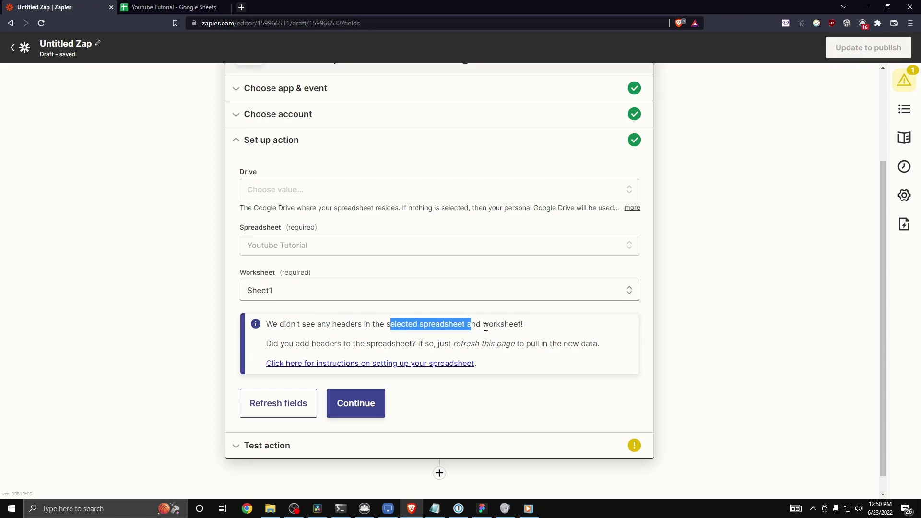
left_click(475, 326)
Enter the header 'Email Name' in cell A1, then refresh the Zapier action fields.
left_click(206, 6)
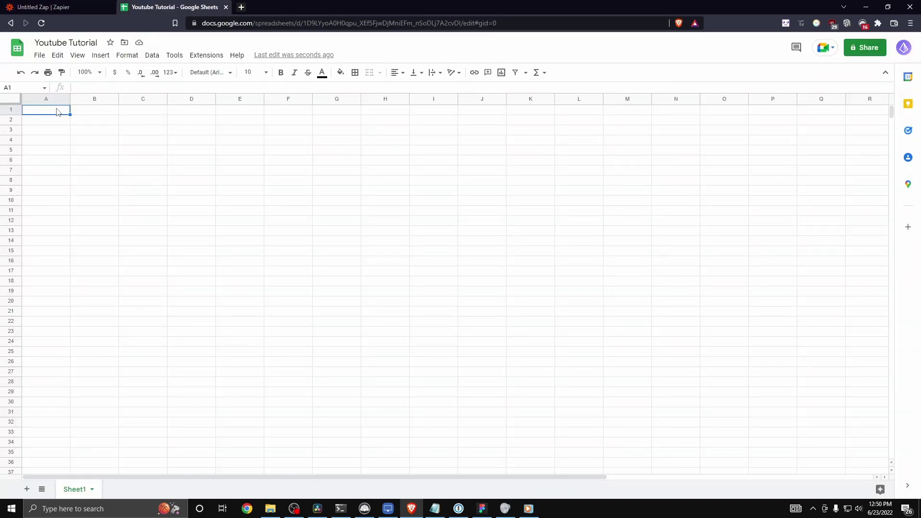
type("Ema")
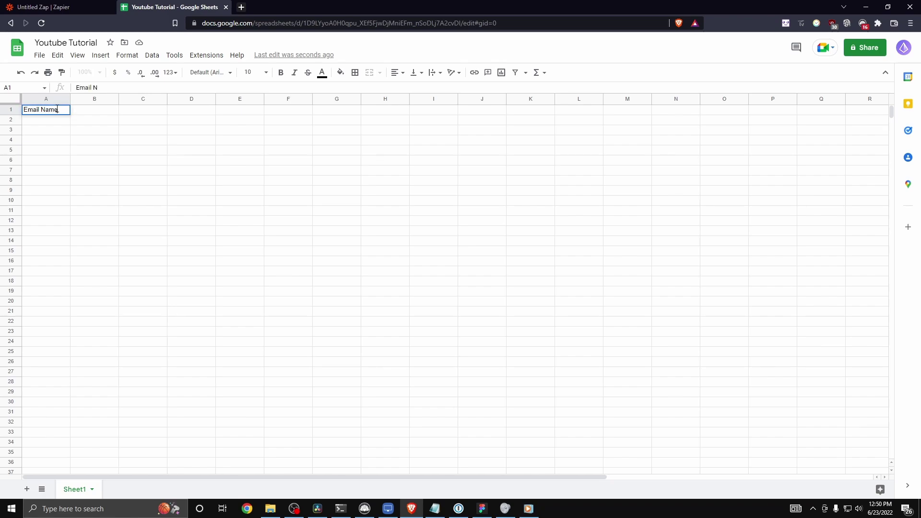
type("il Name")
left_click(143, 129)
left_click(57, 7)
left_click(289, 405)
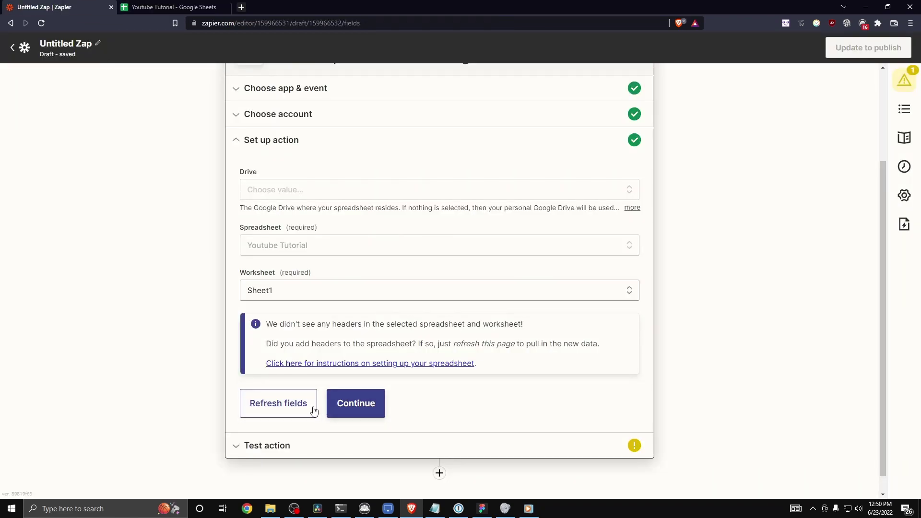
Map the Gmail Subject into the Email Name field and send a test row.
left_click(41, 23)
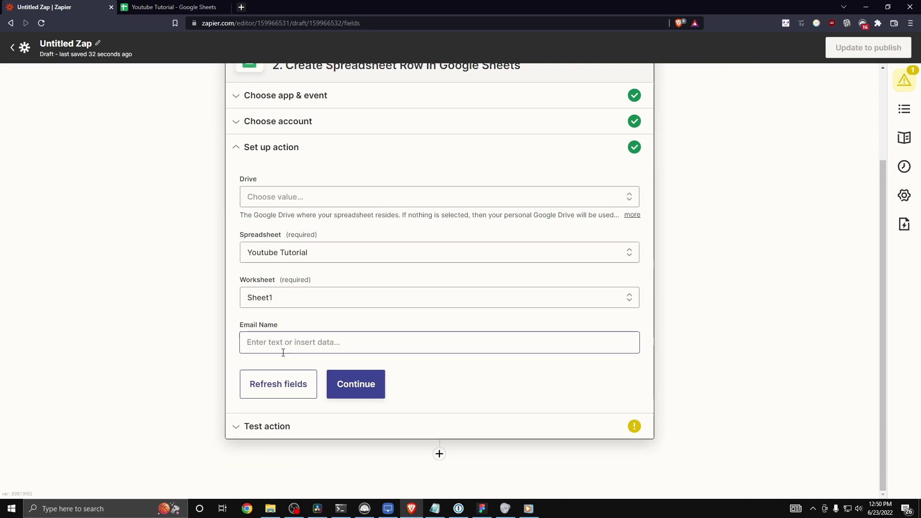
left_click(283, 352)
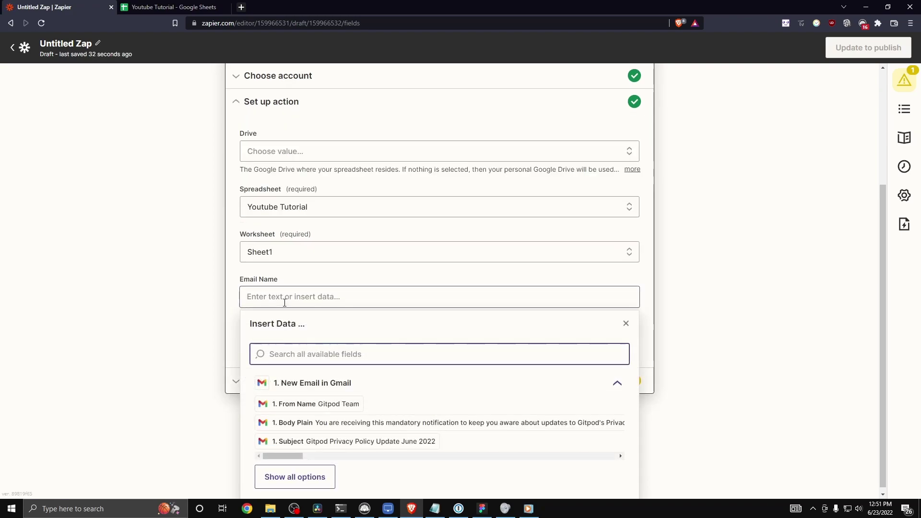
left_click(328, 441)
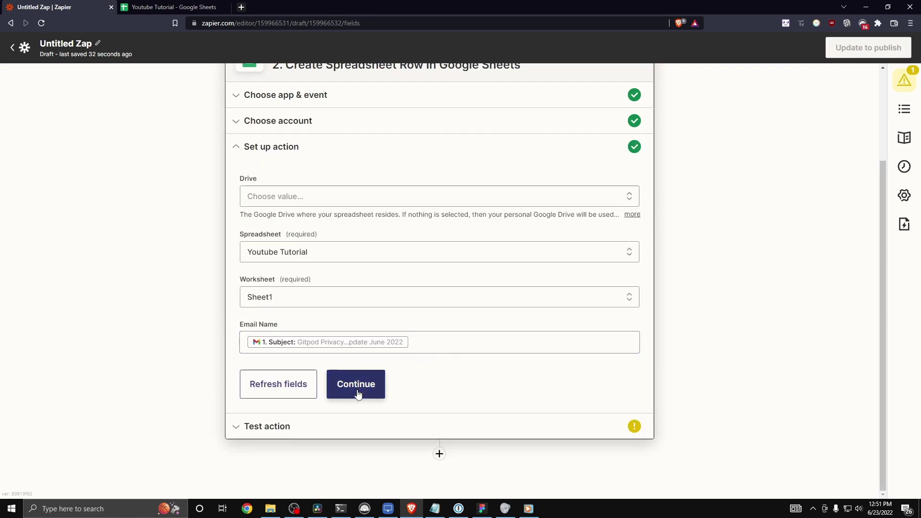
left_click(358, 393)
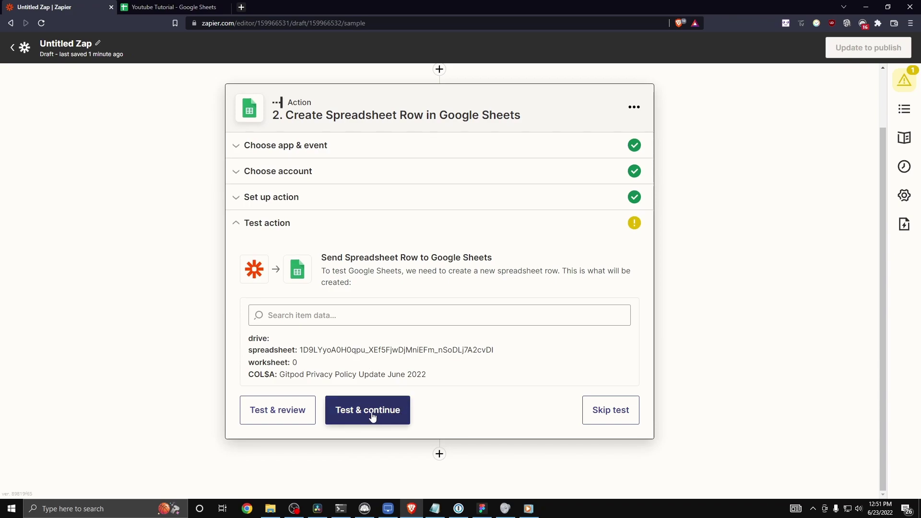
left_click(373, 417)
Verify the test subject in cell A2 and widen column A to fit it.
left_click_drag(266, 301, 511, 302)
left_click(512, 302)
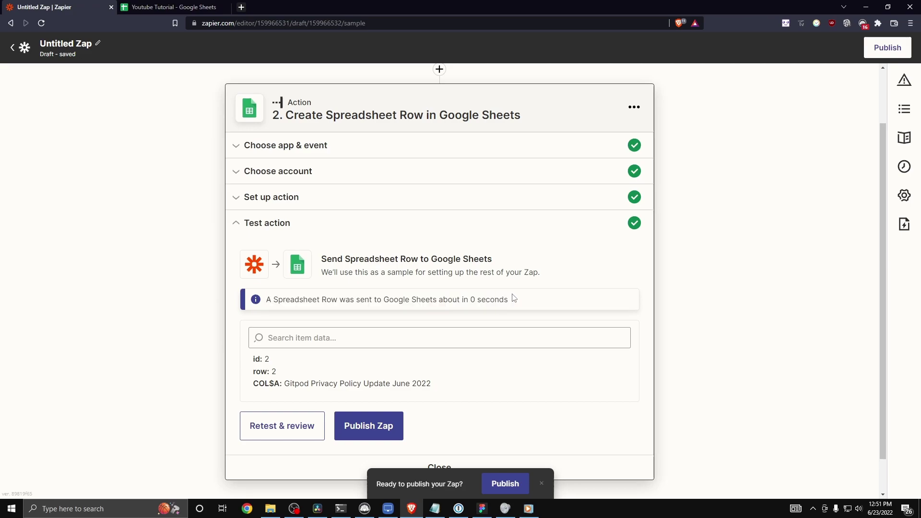
left_click(194, 7)
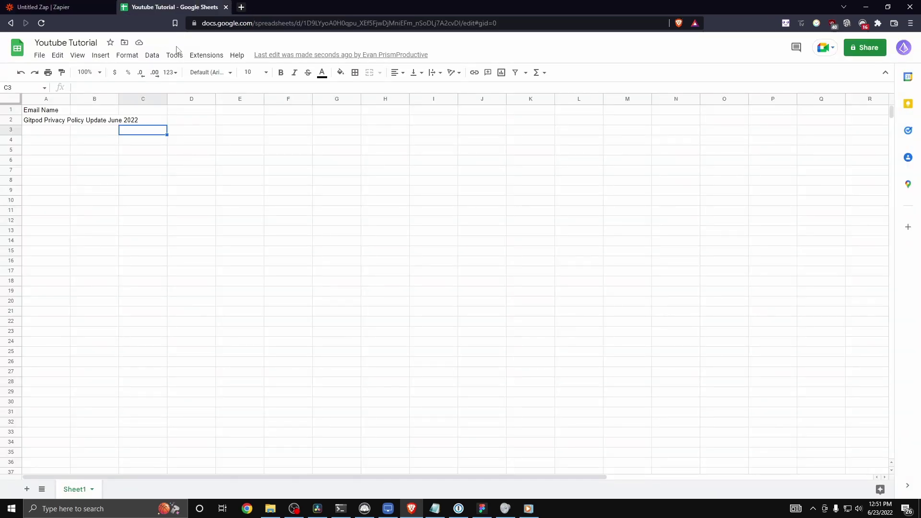
left_click_drag(69, 99, 151, 98)
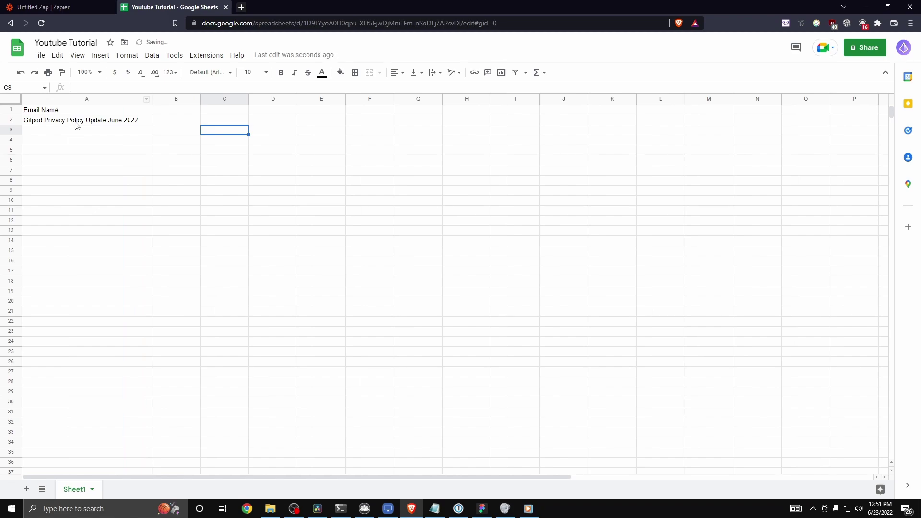
left_click(75, 122)
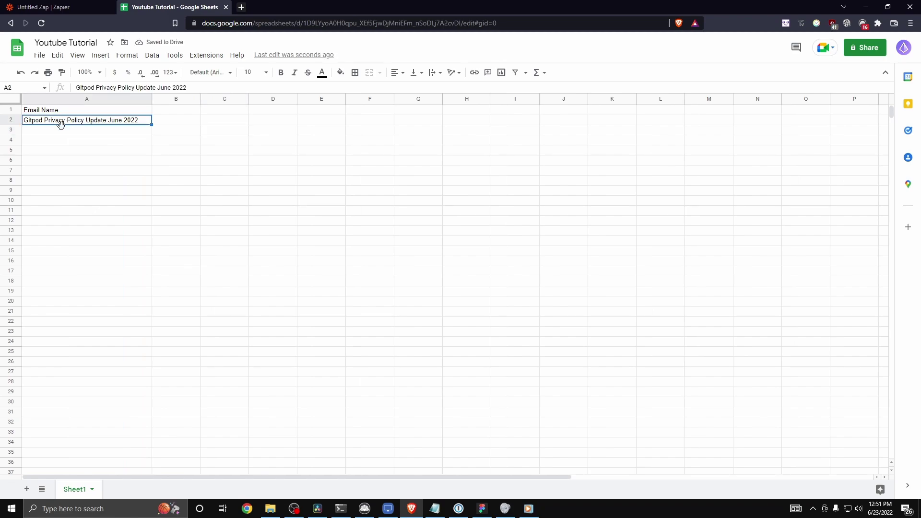
Publish the Gmail-to-Google Sheets Zap with Publish & Turn On, then check the spreadsheet.
key("ctrl+shift+Tab")
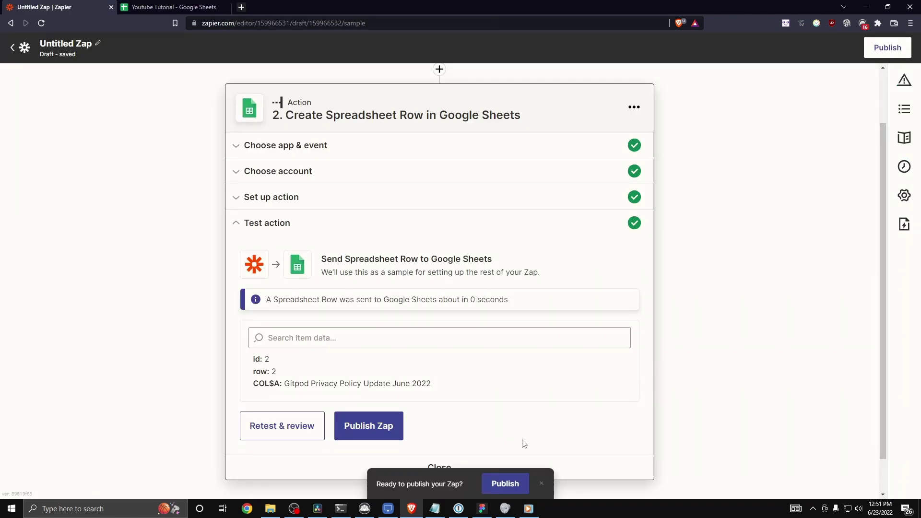
left_click(401, 423)
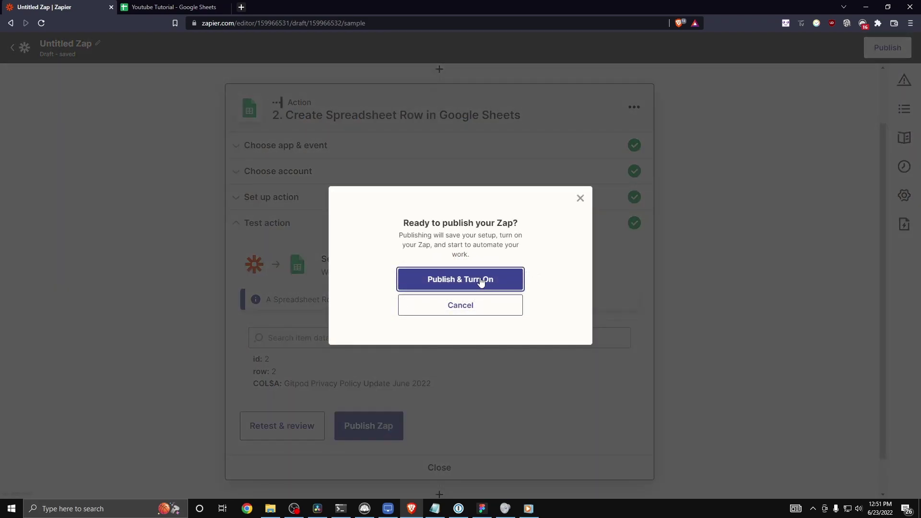
left_click(481, 282)
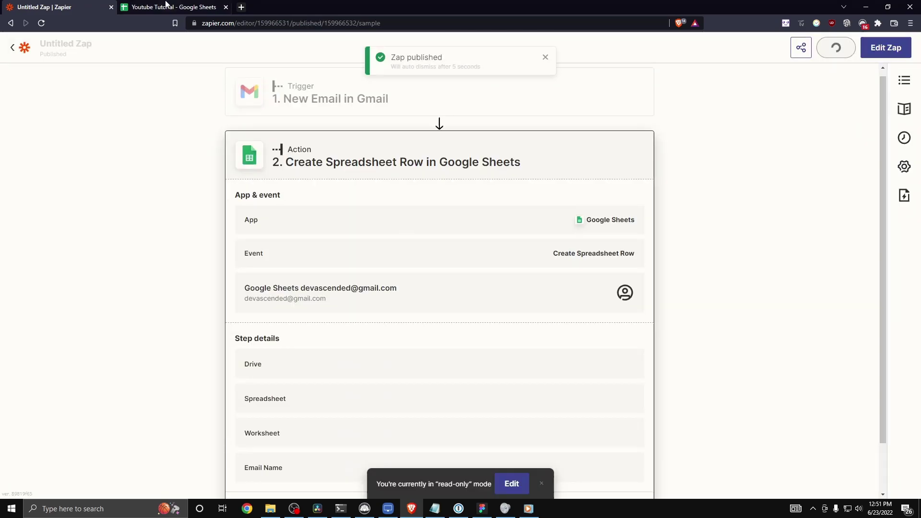
left_click(167, 7)
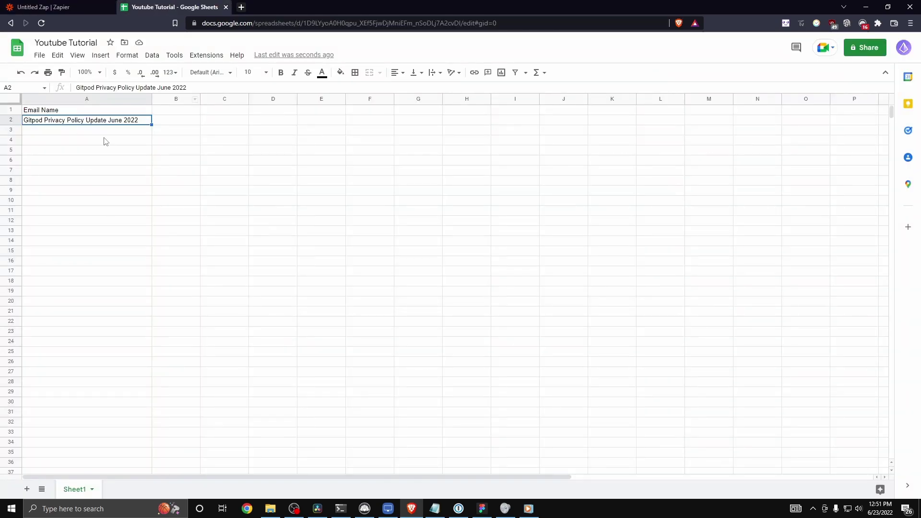
left_click(81, 7)
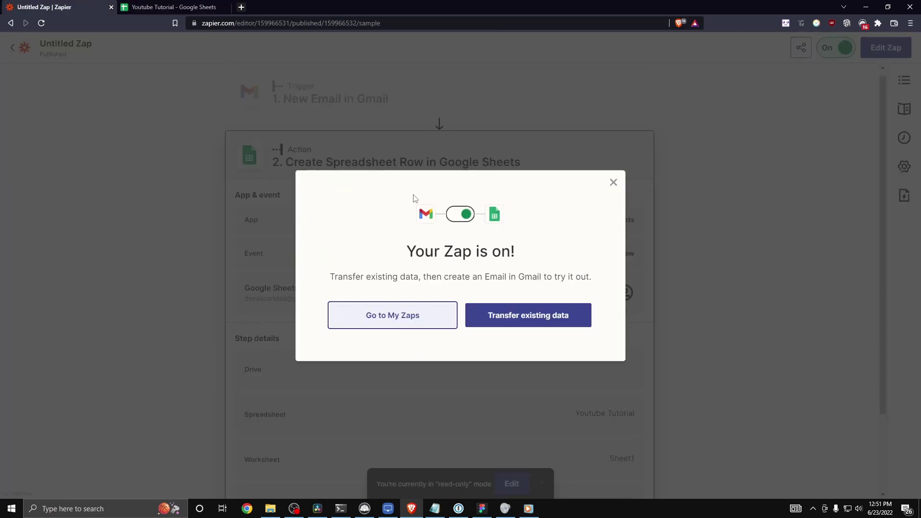
Leave the 'Your Zap is on!' dialog for My Zaps, where the Untitled Zap appears switched On.
left_click(391, 317)
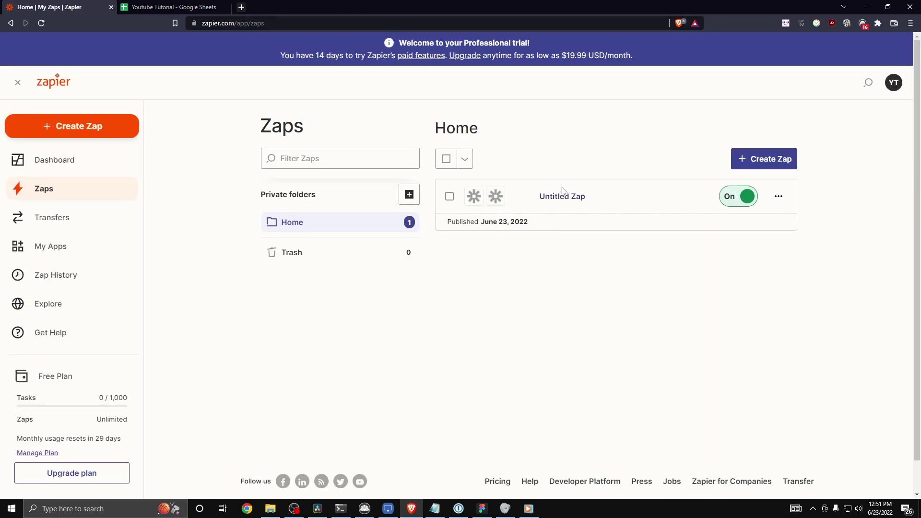